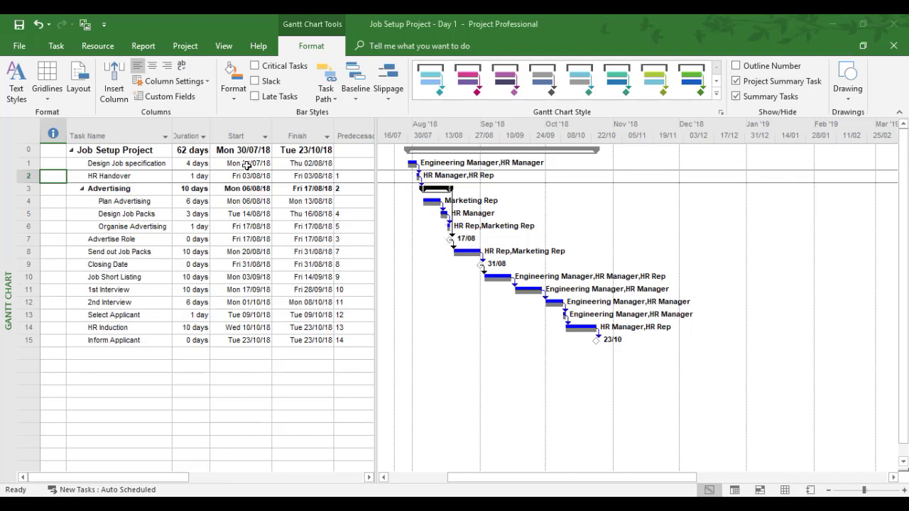
Step: Show the Variance table, widened to Finish Var., and check the baseline start and finish dates
{"action": "left_click", "coordinate": [225, 46]}
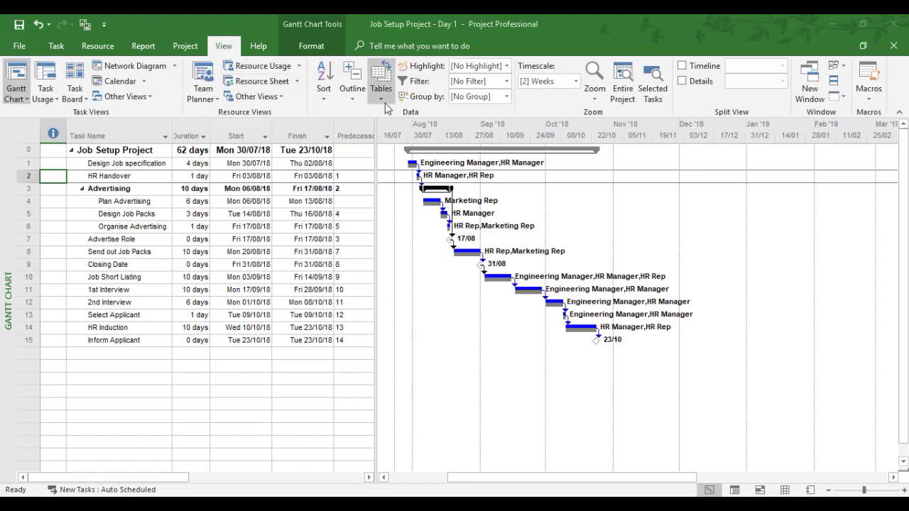
{"action": "left_click", "coordinate": [381, 103]}
{"action": "left_click", "coordinate": [402, 240]}
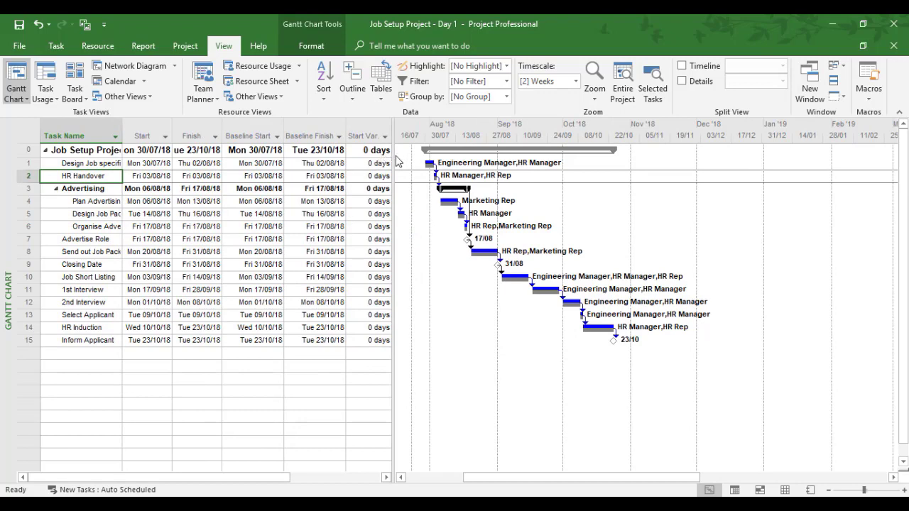
{"action": "left_click_drag", "start_coordinate": [395, 155], "coordinate": [463, 160]}
{"action": "left_click_drag", "start_coordinate": [255, 132], "coordinate": [318, 138]}
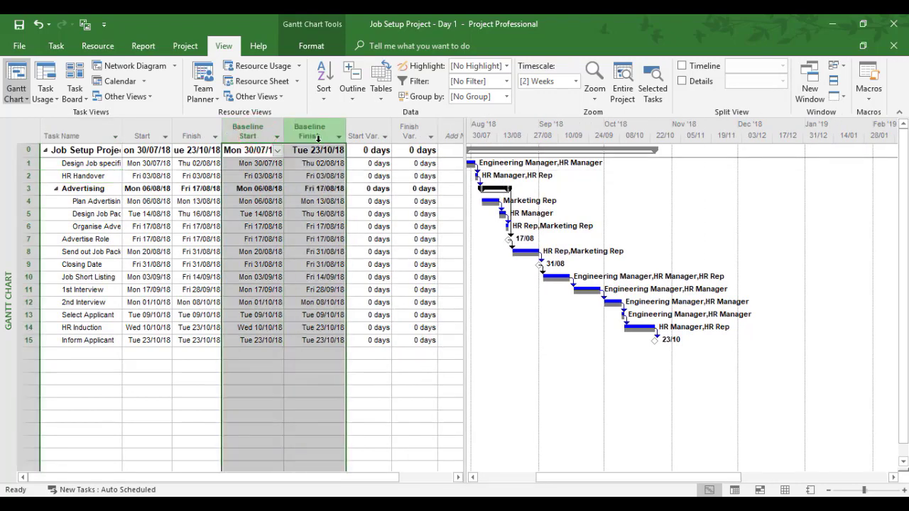
Step: Return the sheet to the Entry table and narrow it so the Gantt chart widens
{"action": "left_click", "coordinate": [384, 106]}
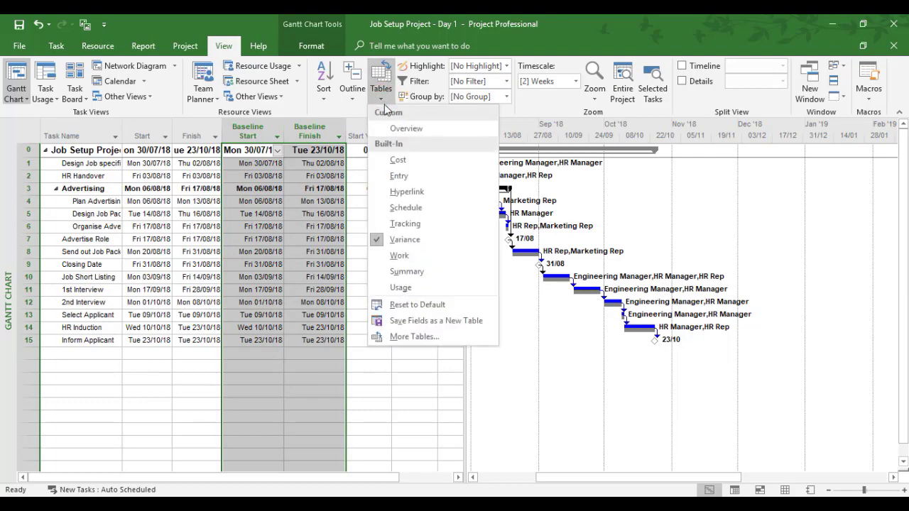
{"action": "left_click", "coordinate": [398, 175]}
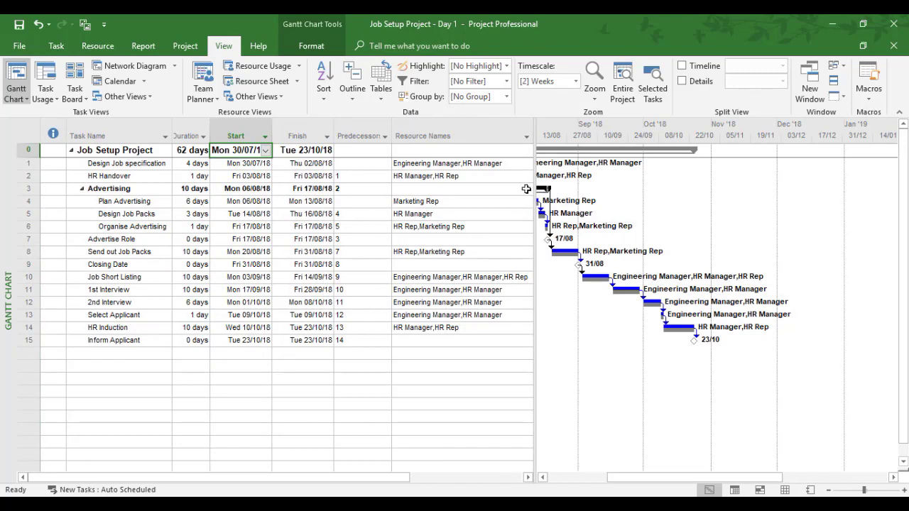
{"action": "left_click_drag", "start_coordinate": [539, 188], "coordinate": [381, 206]}
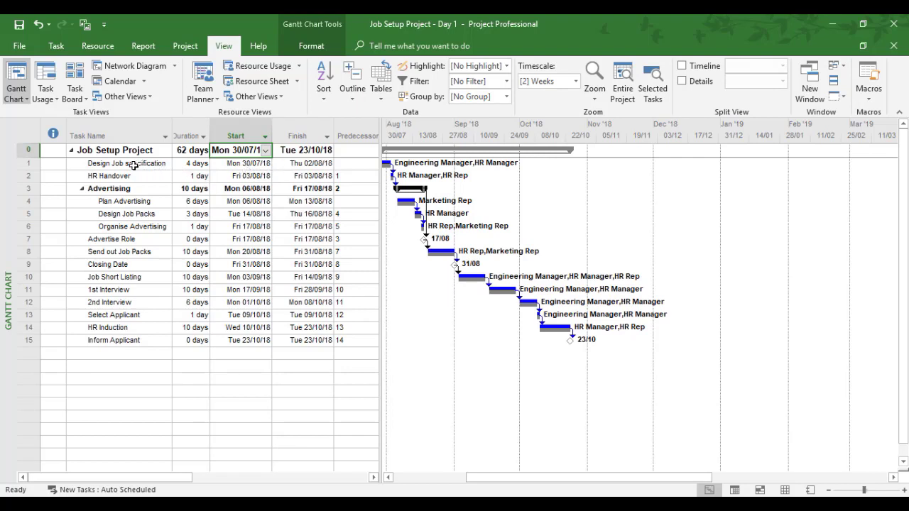
Step: Give Design Job specification a Start No Earlier Than constraint dated 27 August 2018
{"action": "left_click", "coordinate": [133, 165]}
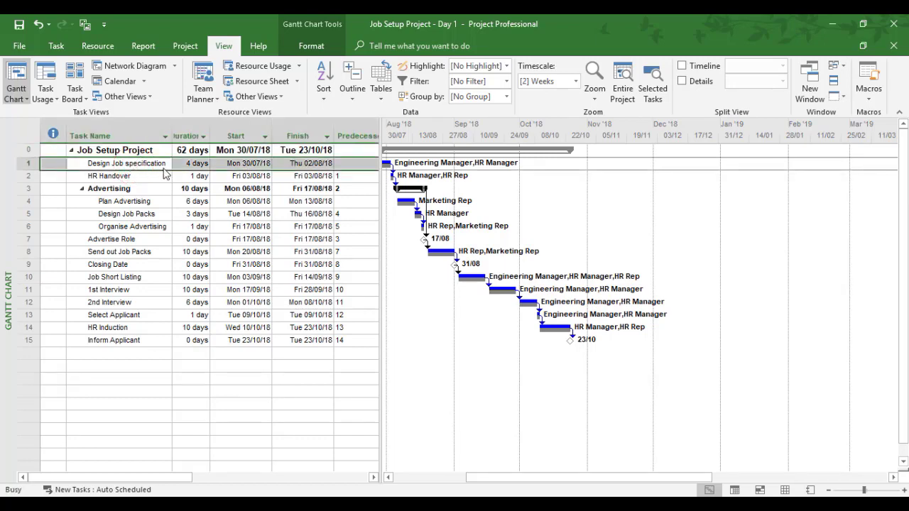
{"action": "double_click", "coordinate": [164, 168]}
{"action": "left_click", "coordinate": [400, 152]}
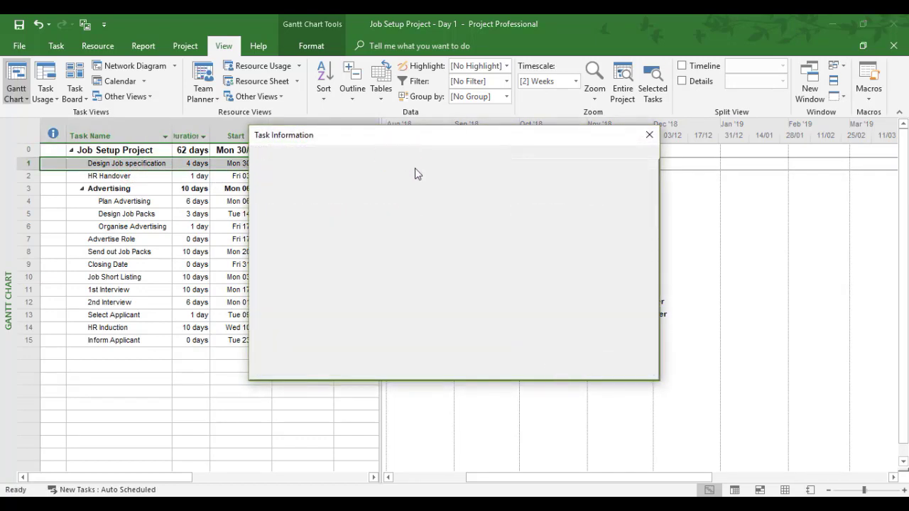
{"action": "left_click", "coordinate": [451, 234]}
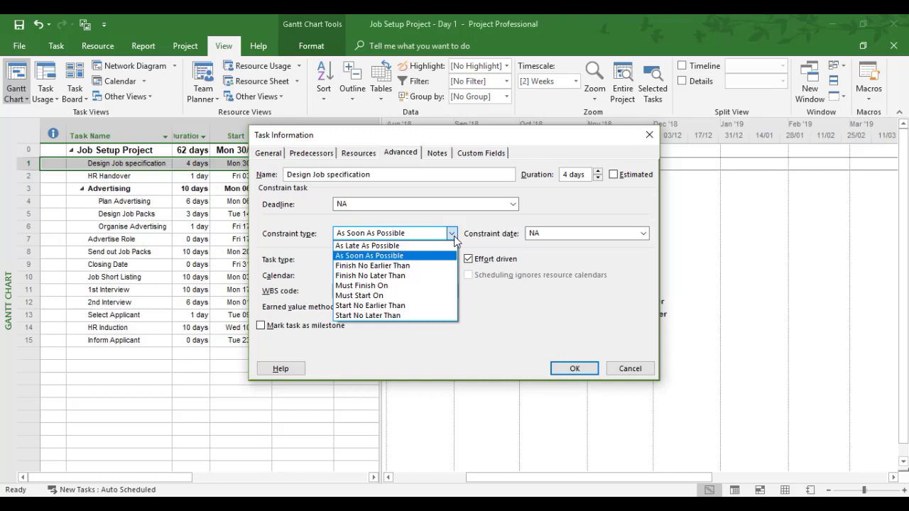
{"action": "left_click", "coordinate": [374, 306]}
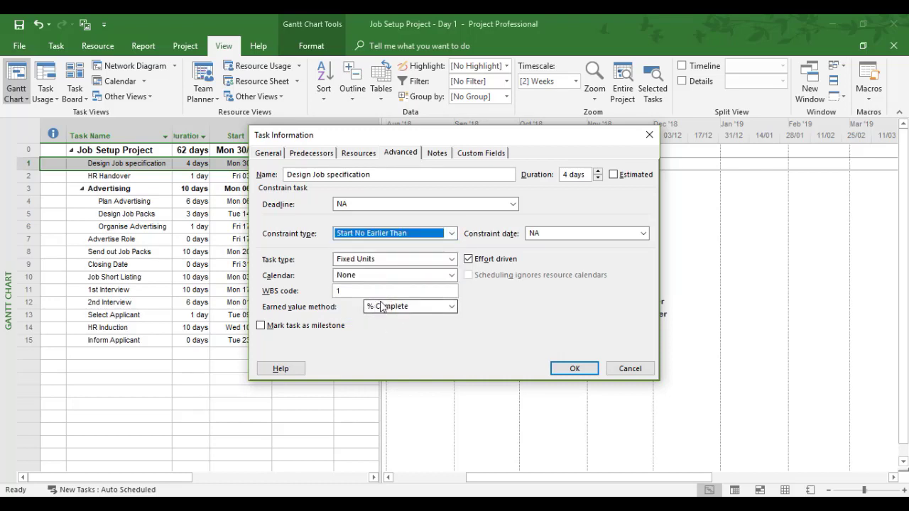
{"action": "left_click", "coordinate": [642, 233]}
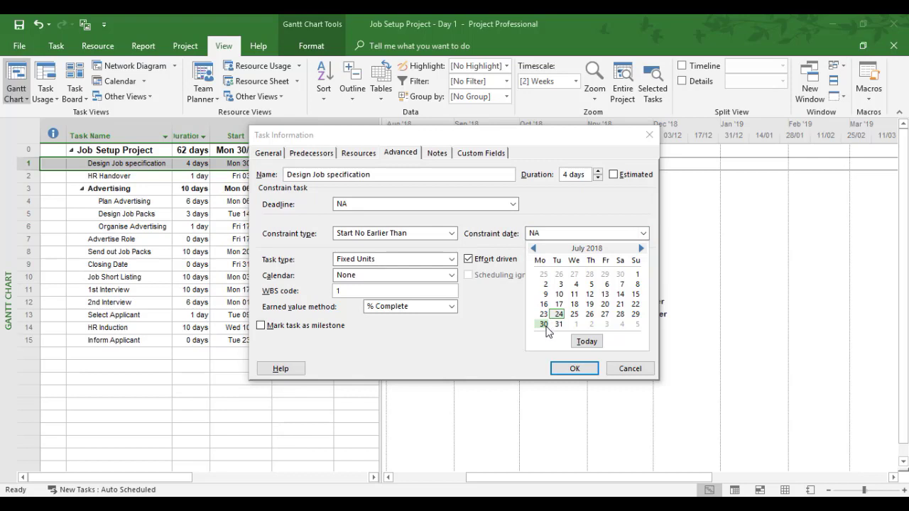
{"action": "left_click", "coordinate": [544, 325]}
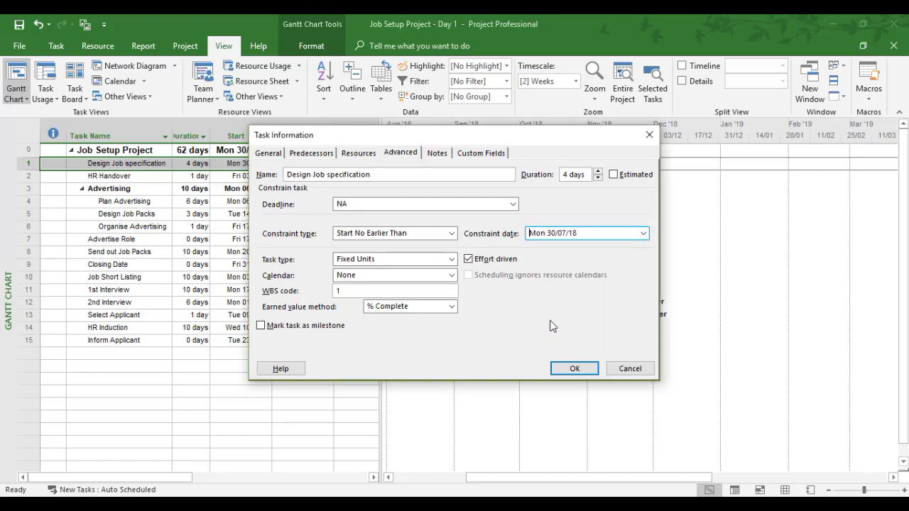
{"action": "left_click", "coordinate": [642, 234]}
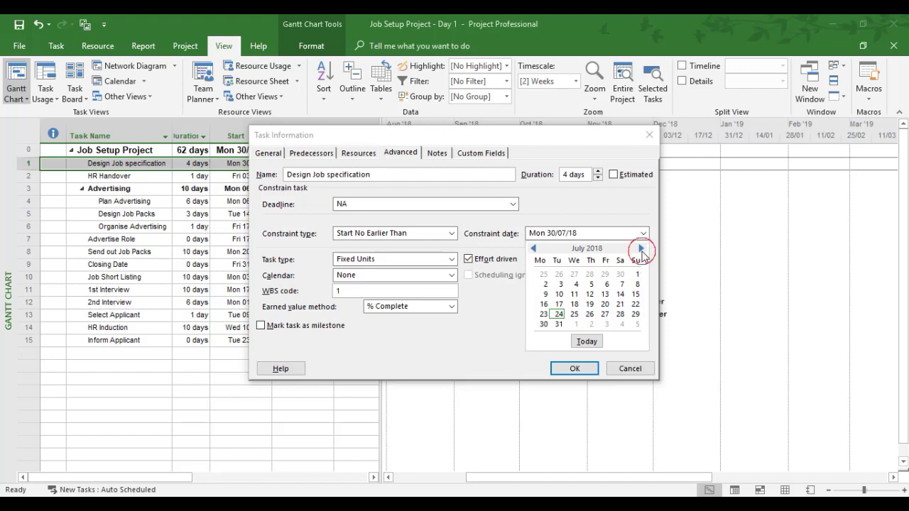
{"action": "left_click", "coordinate": [641, 248]}
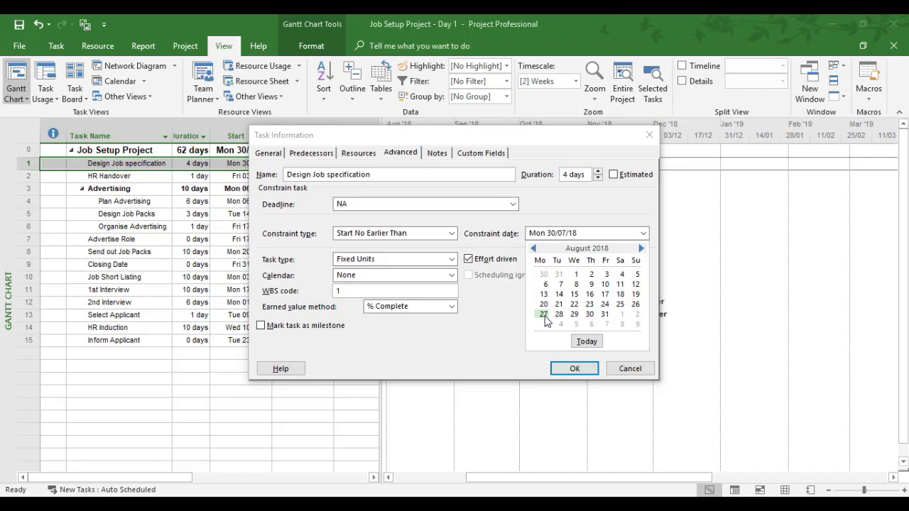
{"action": "left_click", "coordinate": [544, 317]}
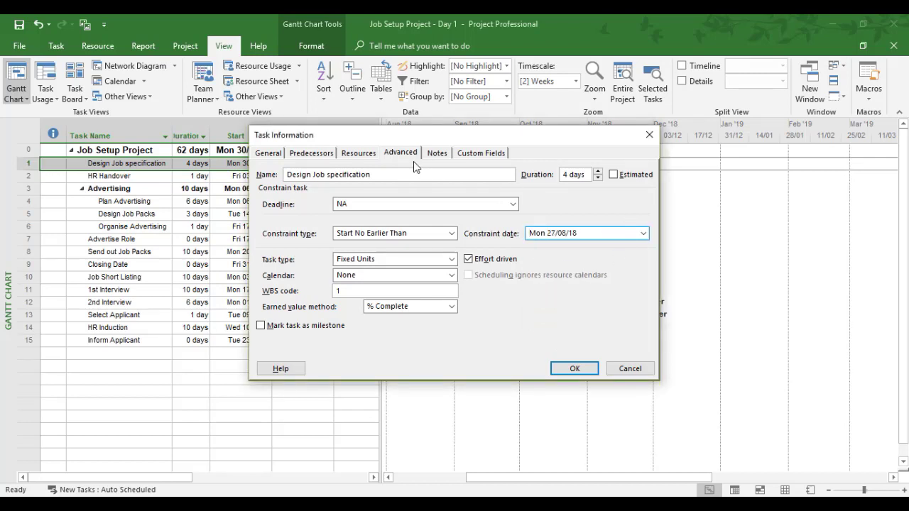
Step: Add a note that the Engineering Manager is on long-term sick leave, then confirm the task changes
{"action": "left_click", "coordinate": [436, 154]}
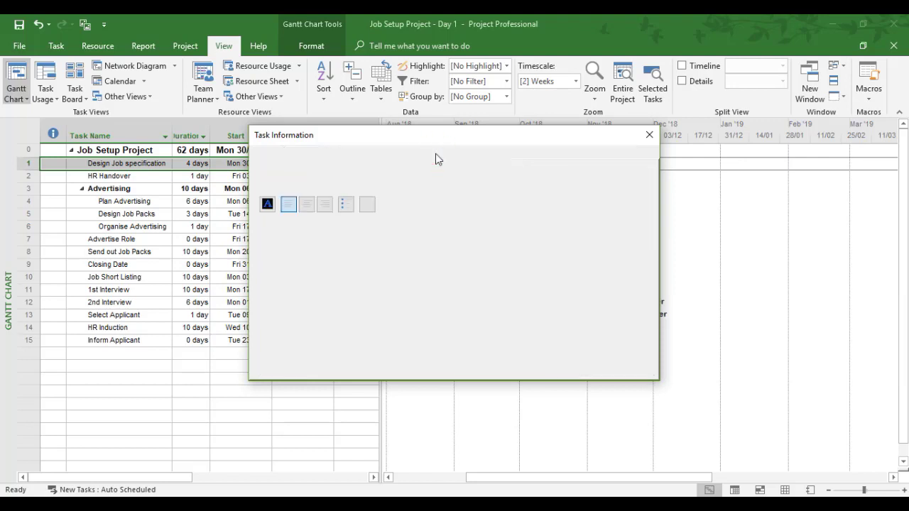
{"action": "left_click", "coordinate": [288, 233]}
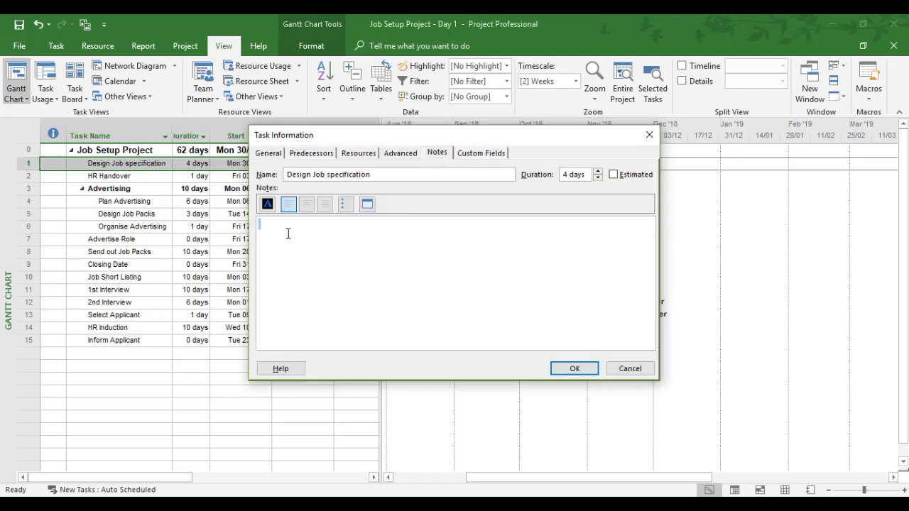
{"action": "left_click", "coordinate": [287, 230]}
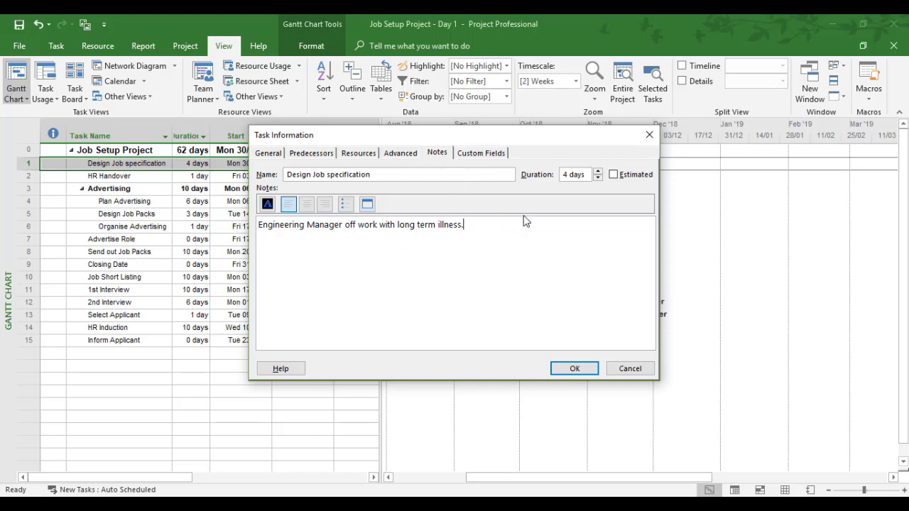
{"action": "left_click", "coordinate": [575, 368]}
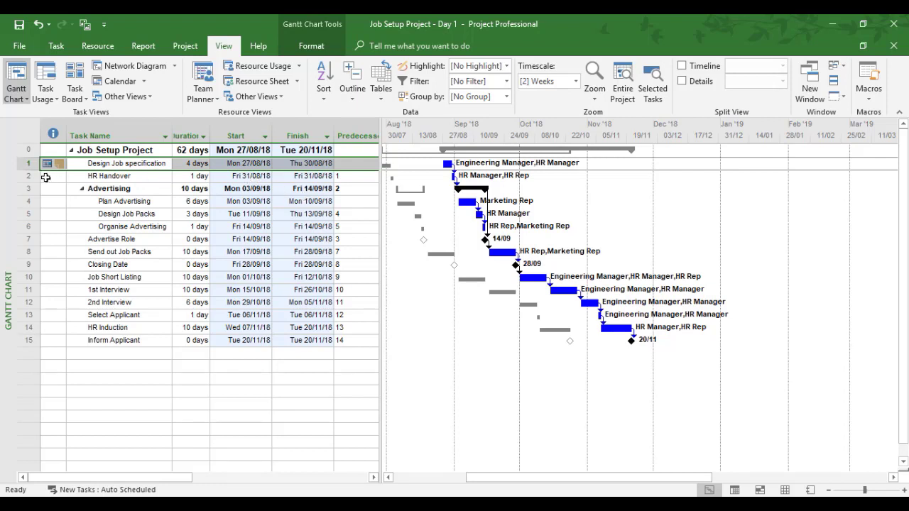
{"action": "left_click", "coordinate": [48, 176]}
{"action": "mouse_move", "coordinate": [48, 164]}
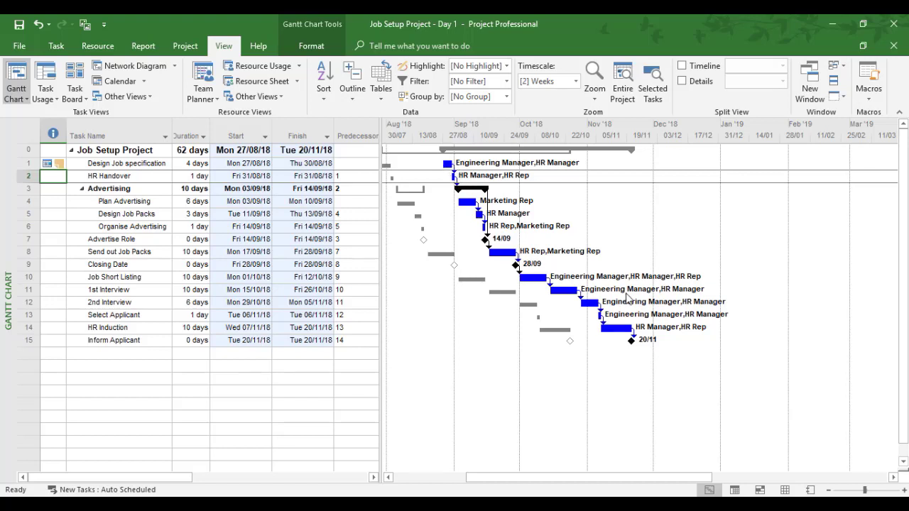
Step: Set the Gantt slippage bars to Baseline (last saved) instead of the original baseline
{"action": "left_click", "coordinate": [311, 46]}
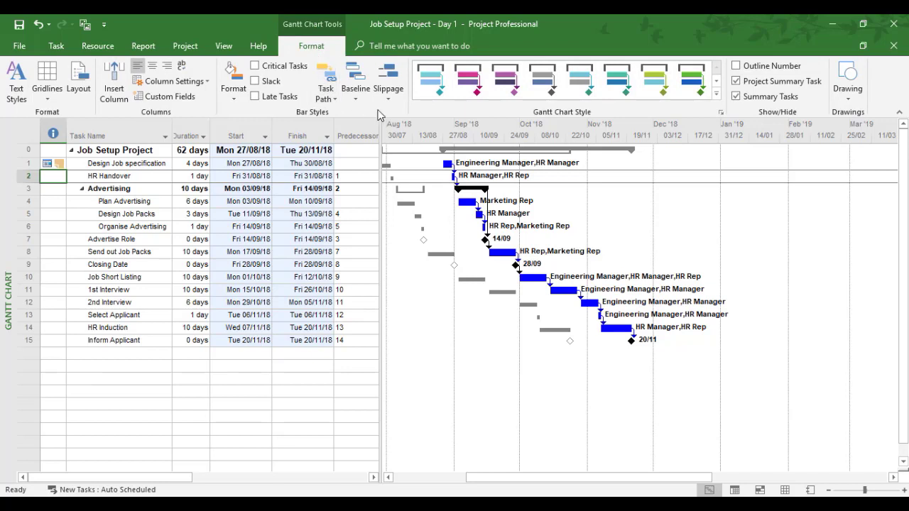
{"action": "left_click", "coordinate": [389, 101]}
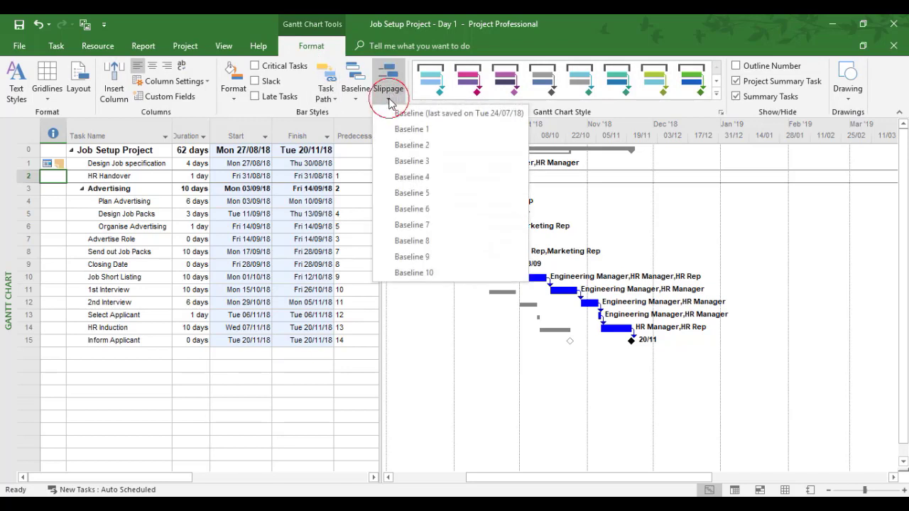
{"action": "left_click", "coordinate": [436, 116]}
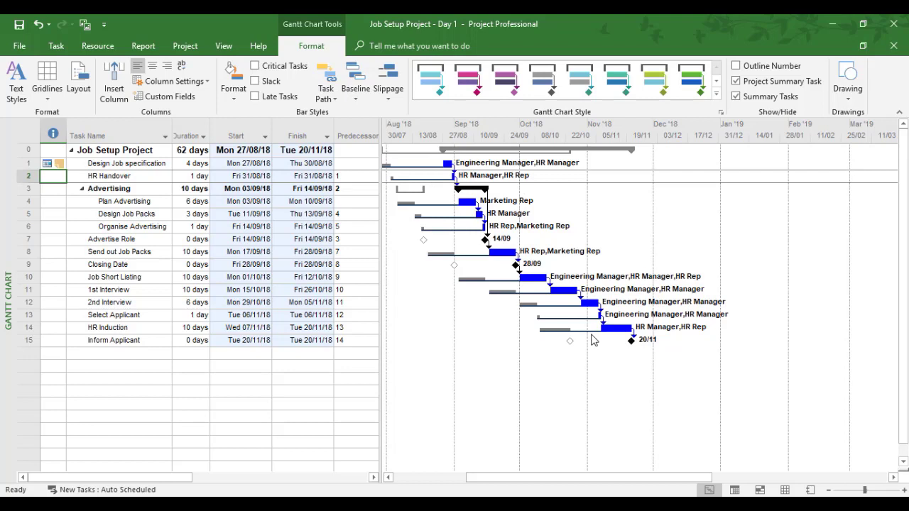
{"action": "left_click", "coordinate": [395, 103]}
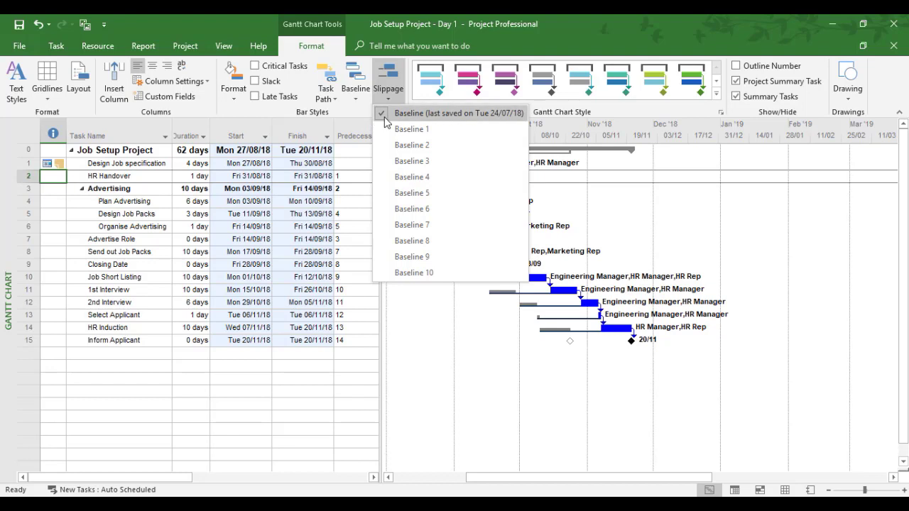
{"action": "left_click", "coordinate": [384, 122]}
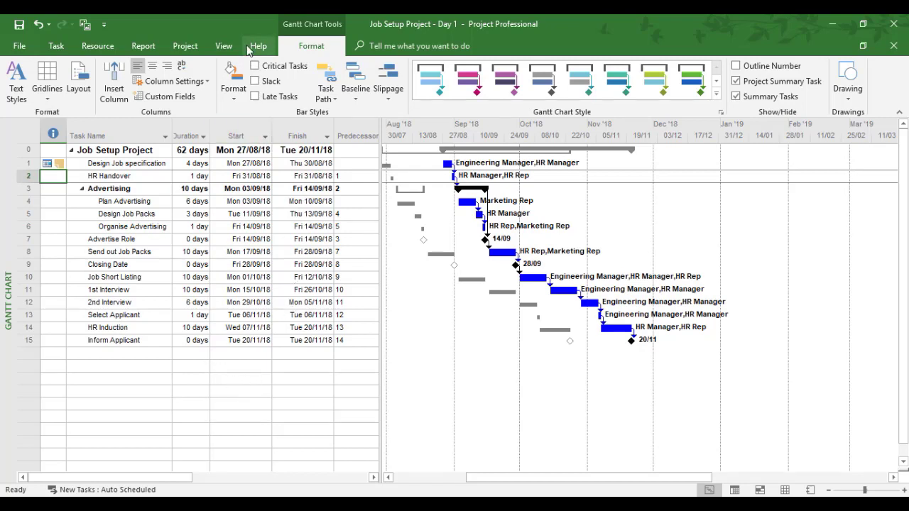
Step: Show the Variance table widened to its 20-day variance columns, with the timeline scrolled to earlier dates
{"action": "left_click", "coordinate": [224, 45]}
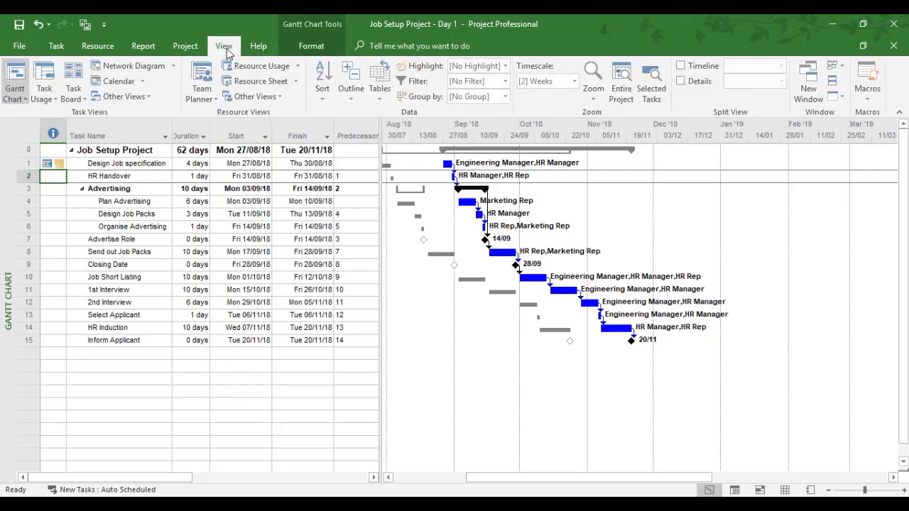
{"action": "left_click", "coordinate": [380, 89]}
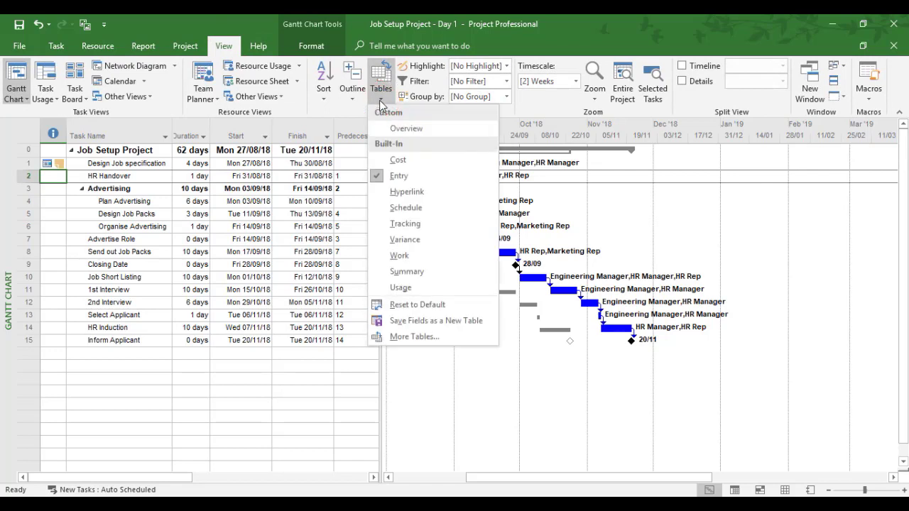
{"action": "left_click", "coordinate": [398, 239]}
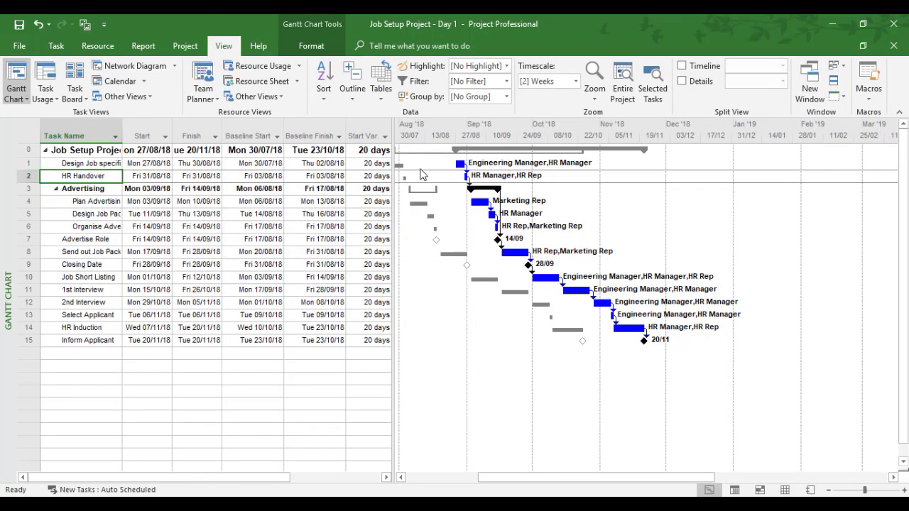
{"action": "left_click_drag", "start_coordinate": [393, 151], "coordinate": [495, 163]}
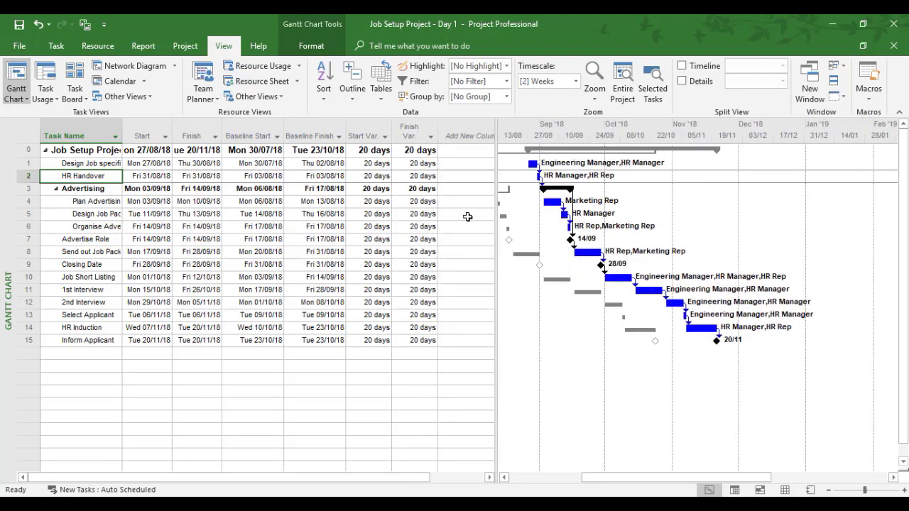
{"action": "left_click", "coordinate": [504, 477]}
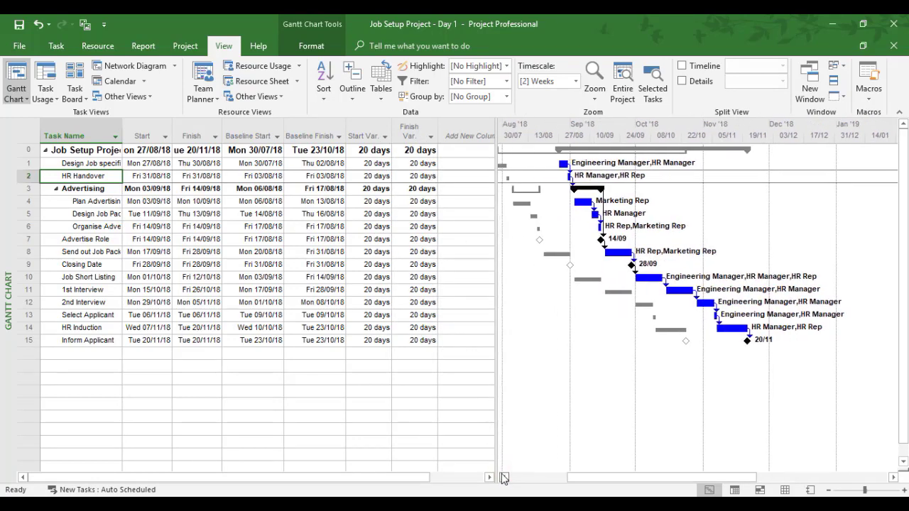
{"action": "left_click", "coordinate": [503, 477]}
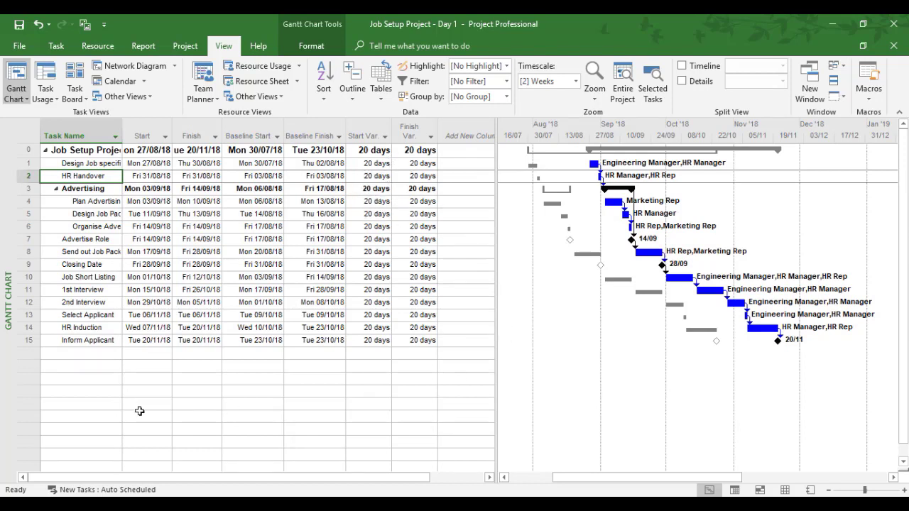
{"action": "left_click", "coordinate": [22, 276]}
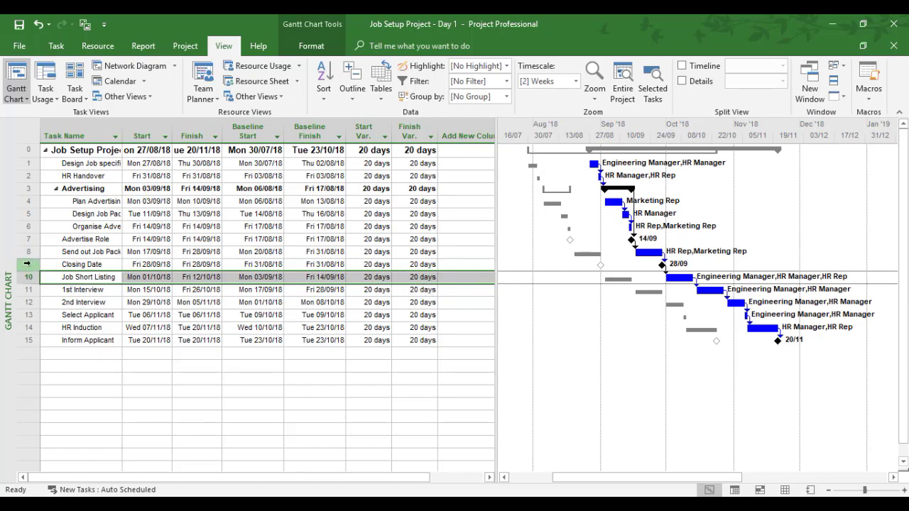
{"action": "left_click", "coordinate": [27, 263]}
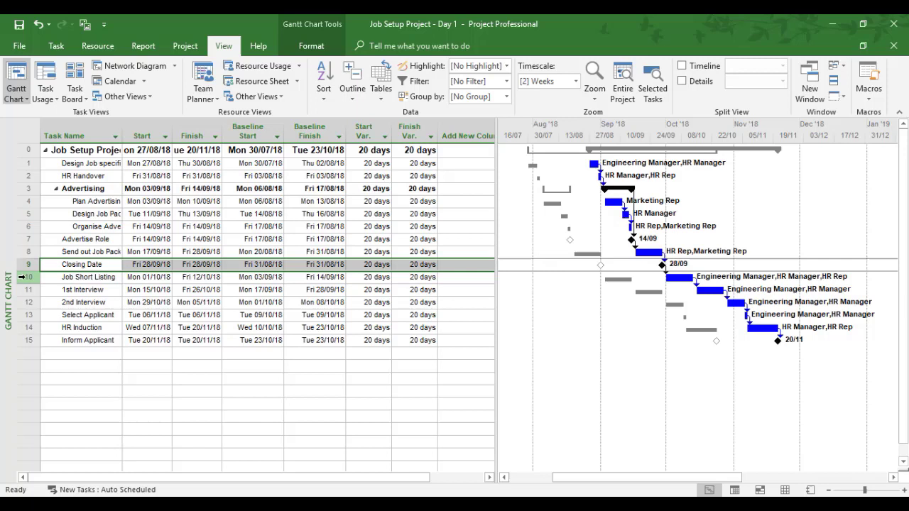
{"action": "left_click", "coordinate": [23, 277]}
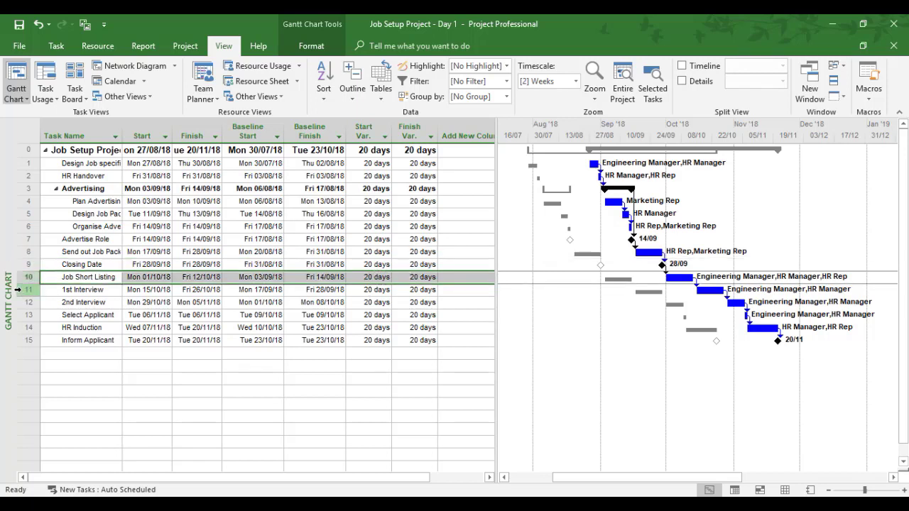
{"action": "left_click", "coordinate": [100, 366]}
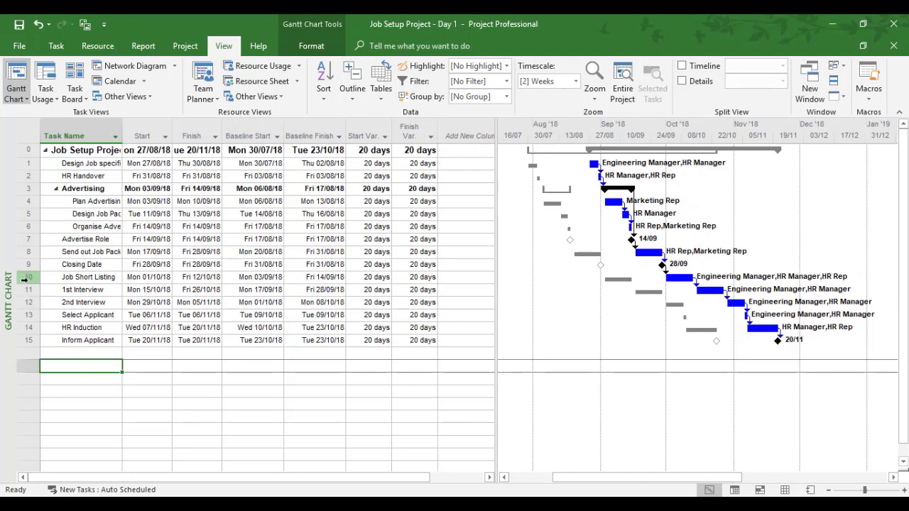
{"action": "left_click_drag", "start_coordinate": [23, 279], "coordinate": [55, 350]}
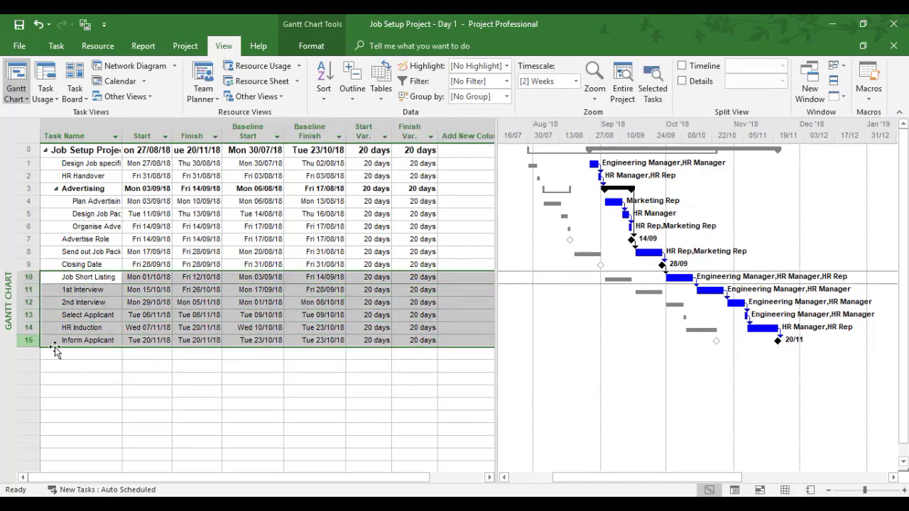
{"action": "left_click", "coordinate": [127, 363]}
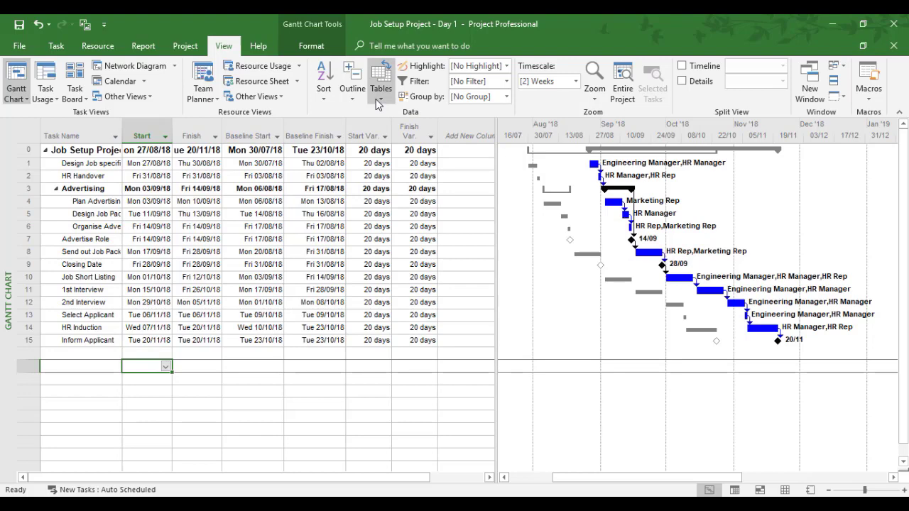
Step: In the Cost table, give Job Short Listing a £20,000 fixed cost and highlight the Variance column
{"action": "left_click", "coordinate": [382, 104]}
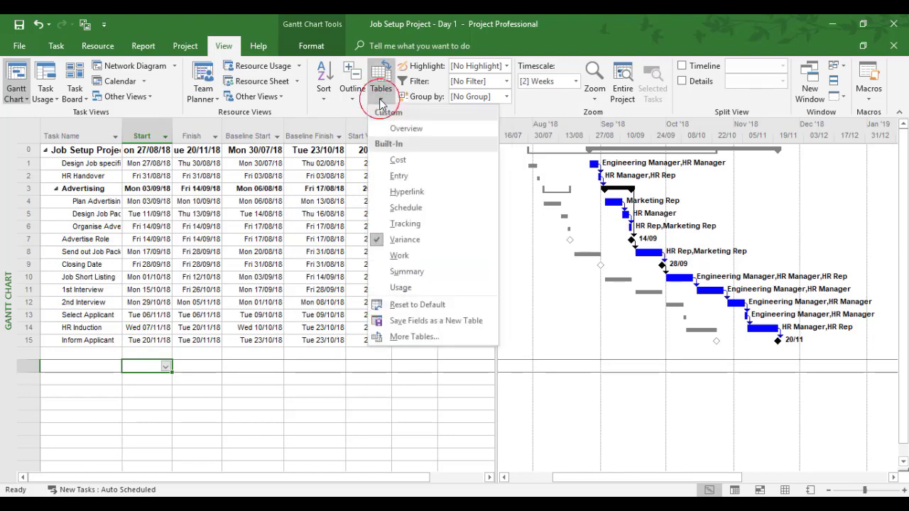
{"action": "left_click", "coordinate": [398, 160]}
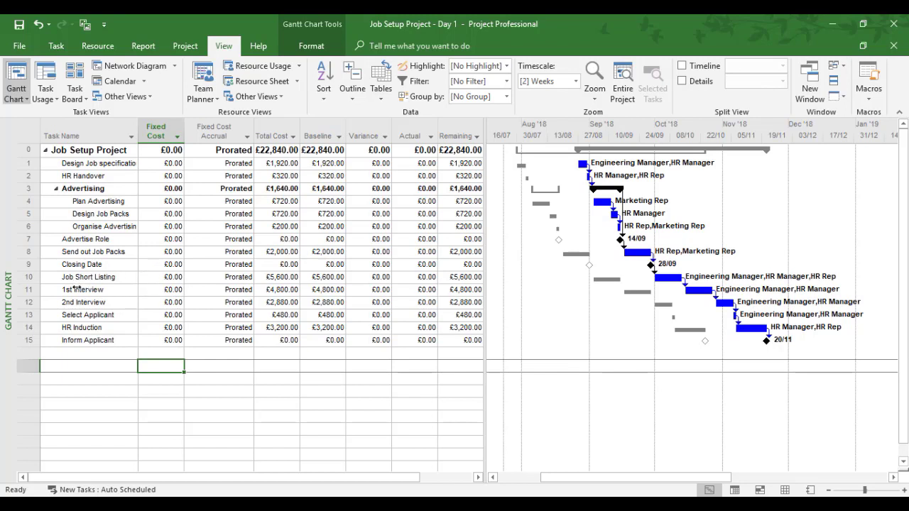
{"action": "left_click", "coordinate": [165, 280]}
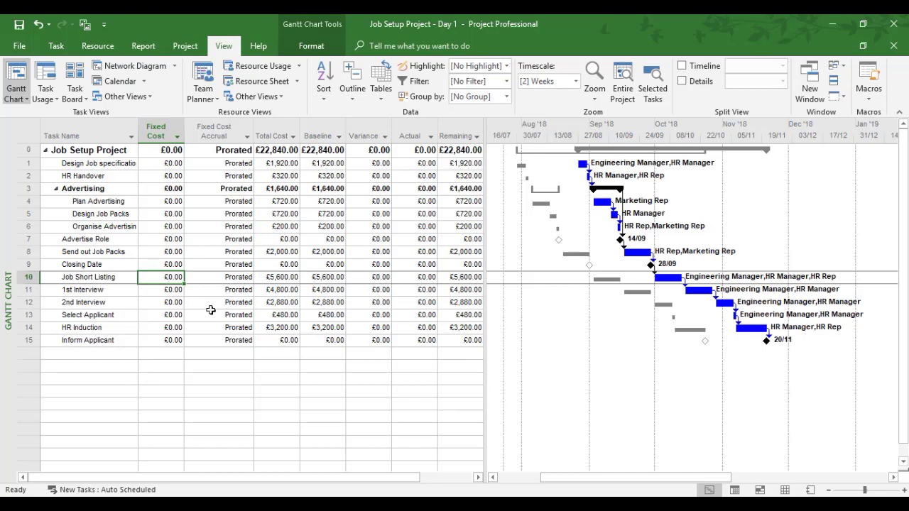
{"action": "type", "text": "20000"}
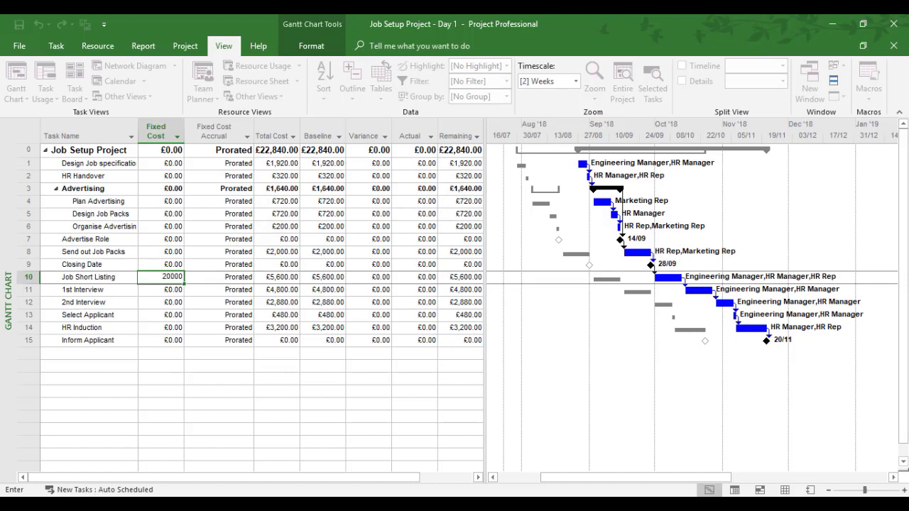
{"action": "key", "text": "Return"}
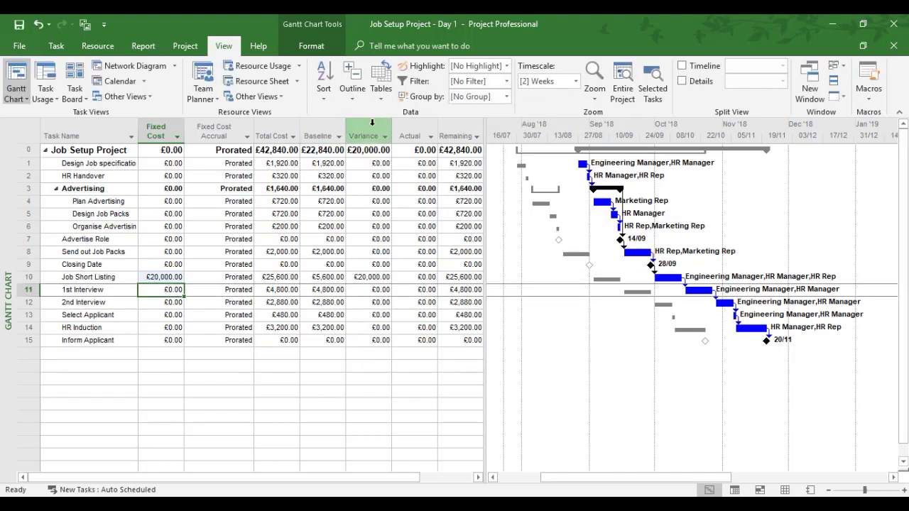
{"action": "left_click", "coordinate": [368, 136]}
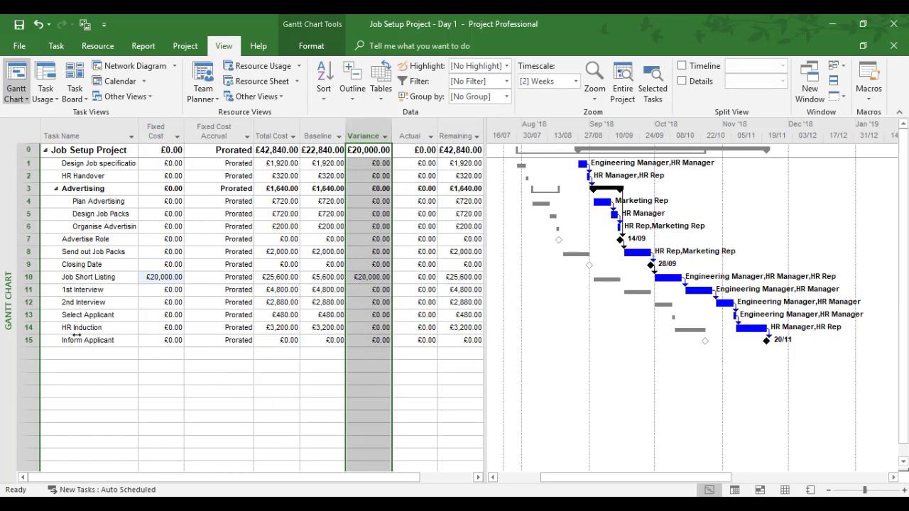
{"action": "left_click", "coordinate": [80, 339]}
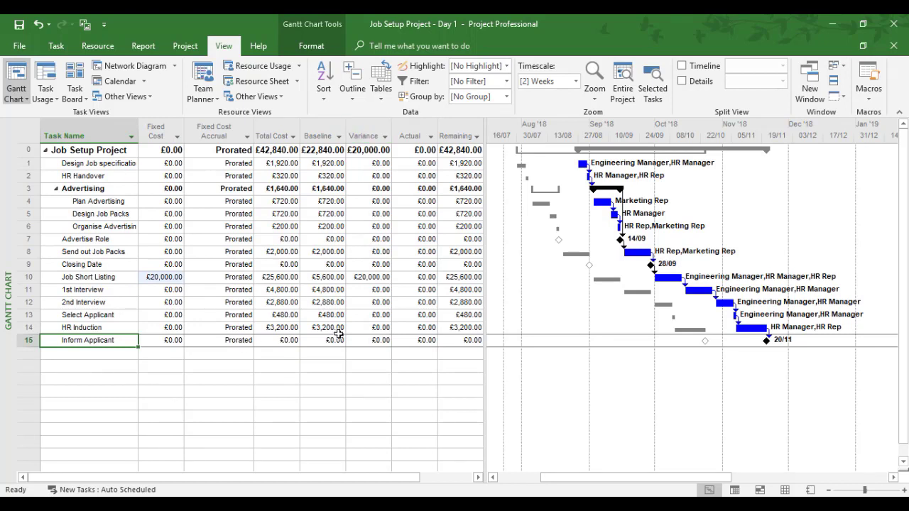
Step: Switch back to the Entry table and narrow it so the Gantt chart has more room
{"action": "left_click", "coordinate": [382, 96]}
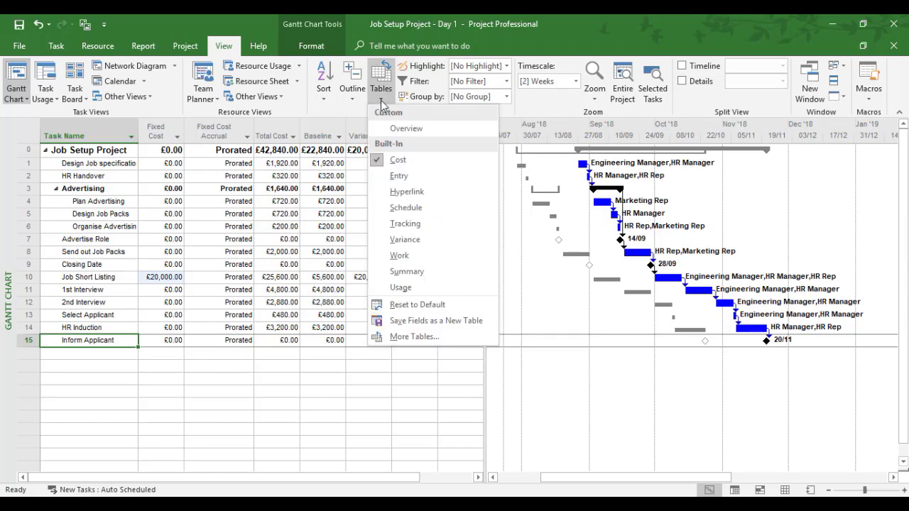
{"action": "left_click", "coordinate": [399, 176]}
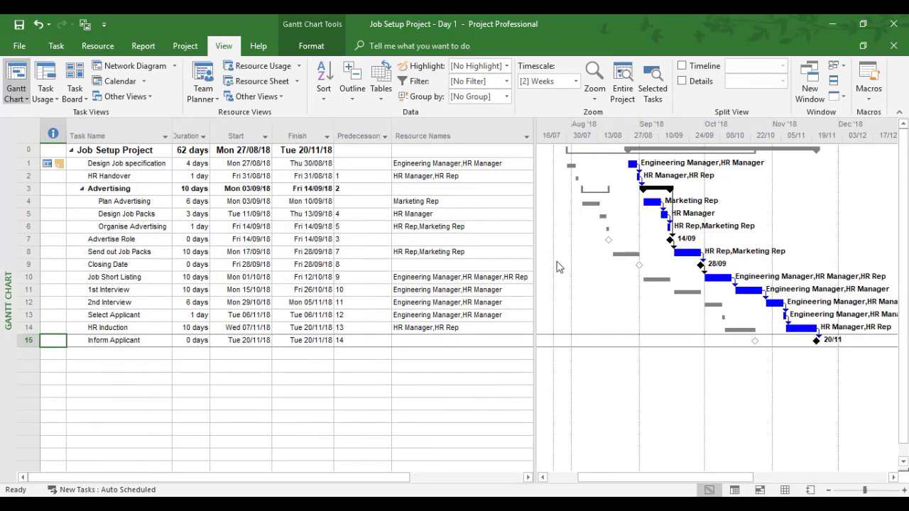
{"action": "left_click_drag", "start_coordinate": [535, 238], "coordinate": [392, 240]}
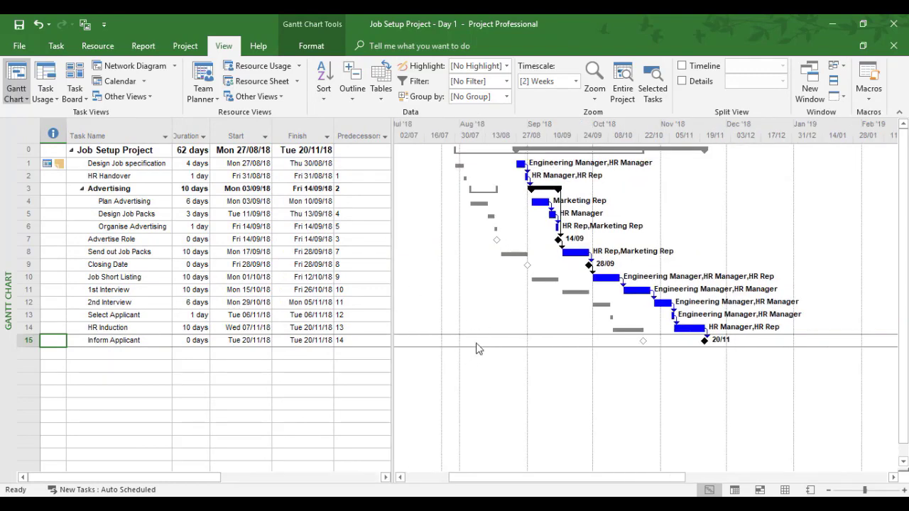